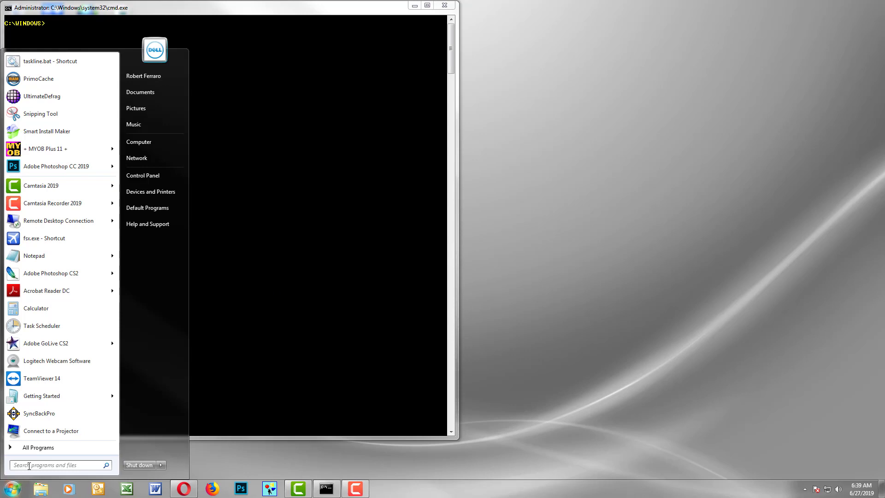
- Show UltimateDefrag's help with 'Ultimatedefrag /?' and dismiss the Command Line Options dialog
click(318, 276)
text(Ulti)
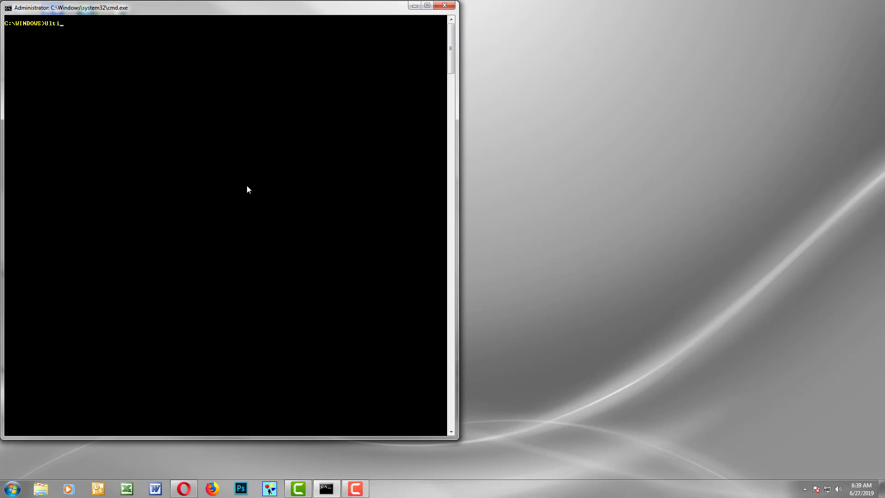
text(matedefrag /?)
key(Return)
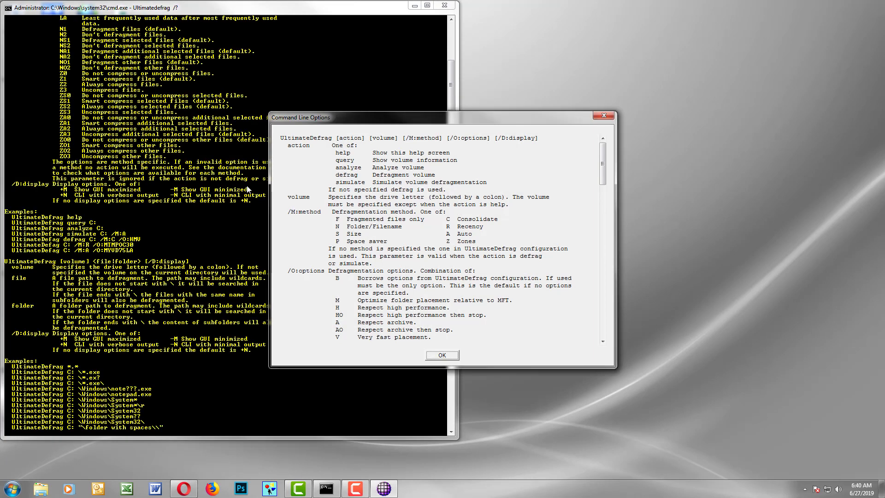
click(449, 356)
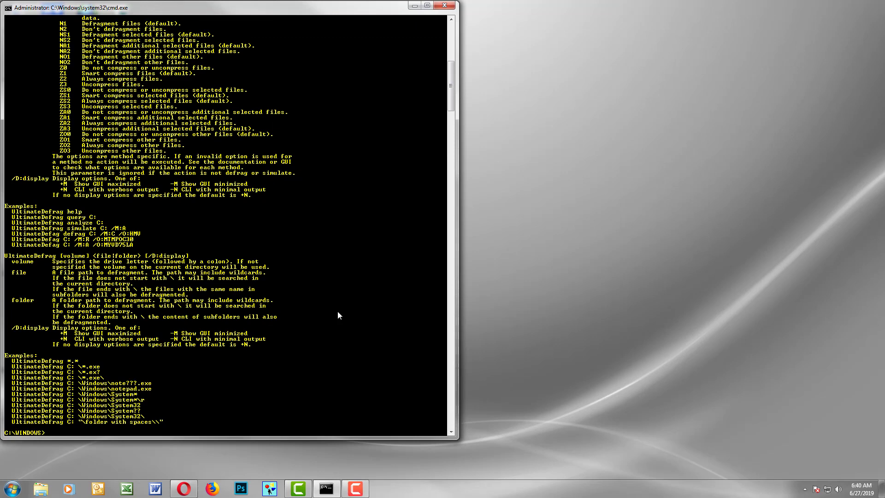
scroll(338, 316, up, 4)
scroll(338, 316, up, 4)
scroll(338, 315, up, 4)
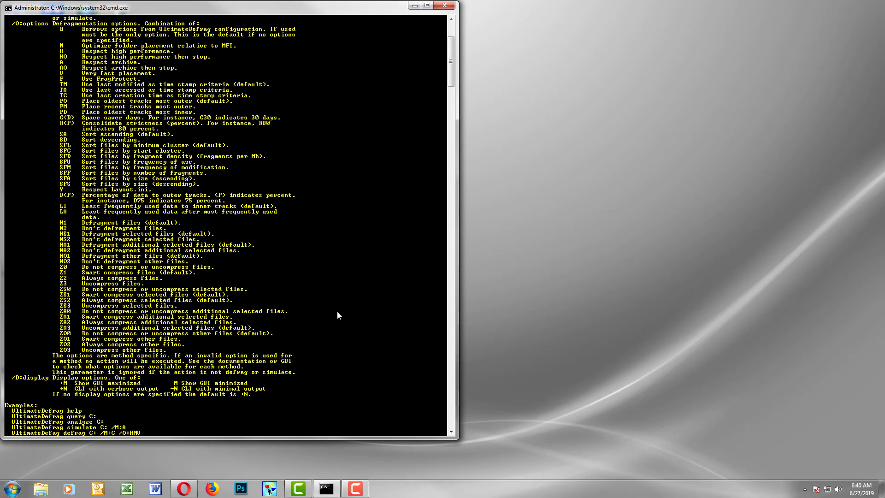
scroll(338, 315, up, 5)
scroll(338, 315, up, 2)
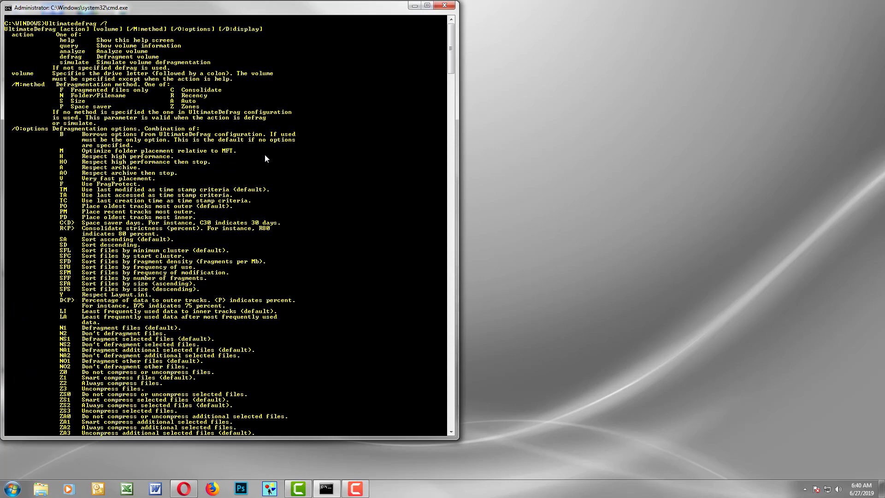
scroll(265, 159, down, 5)
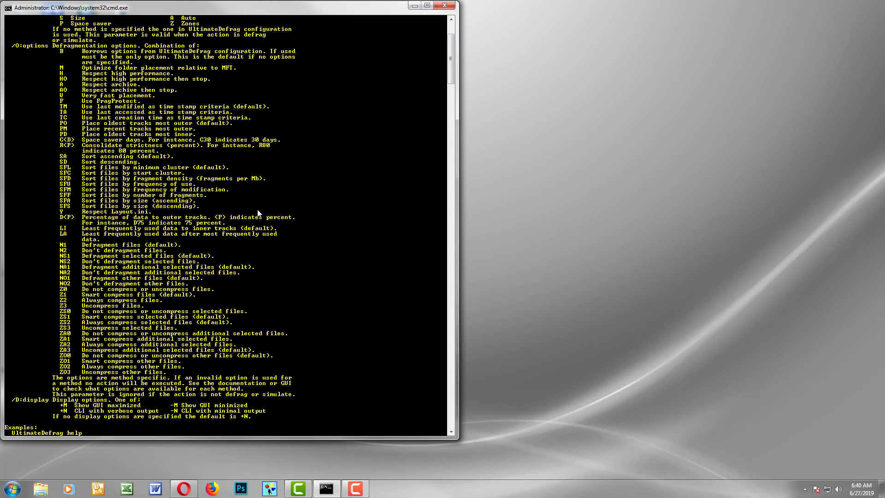
scroll(258, 213, down, 4)
scroll(257, 209, down, 2)
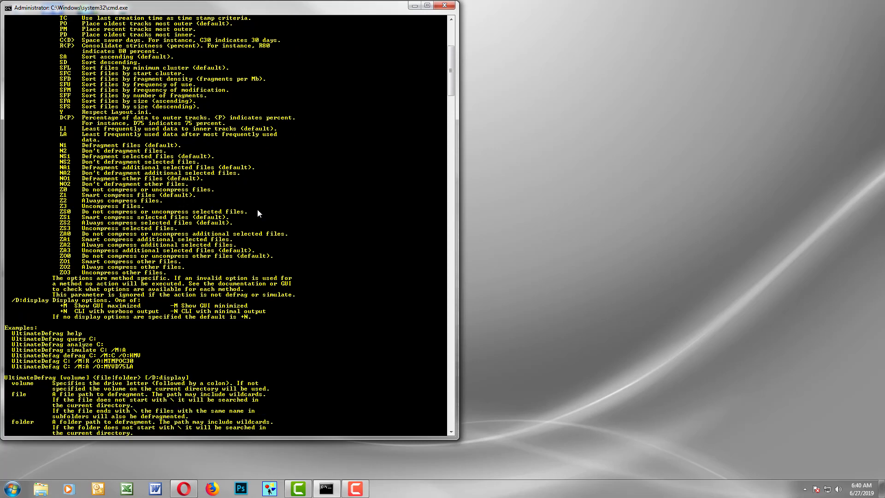
scroll(258, 209, down, 2)
scroll(257, 210, down, 4)
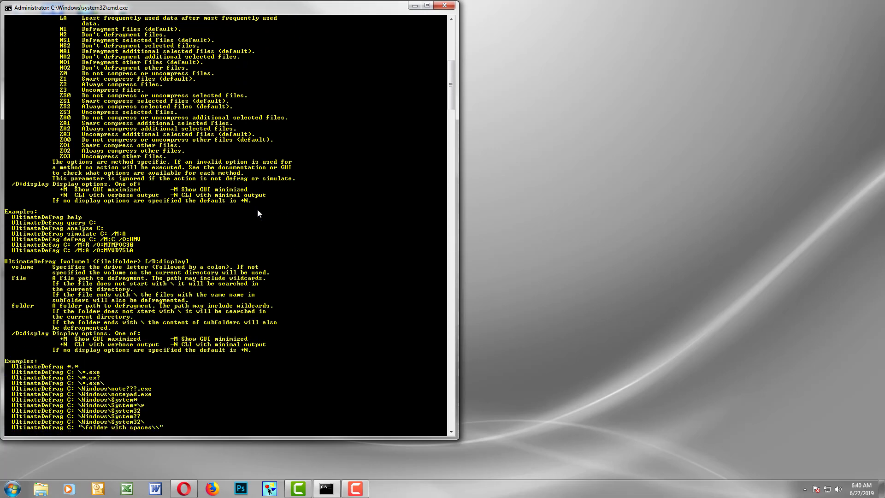
scroll(258, 210, down, 4)
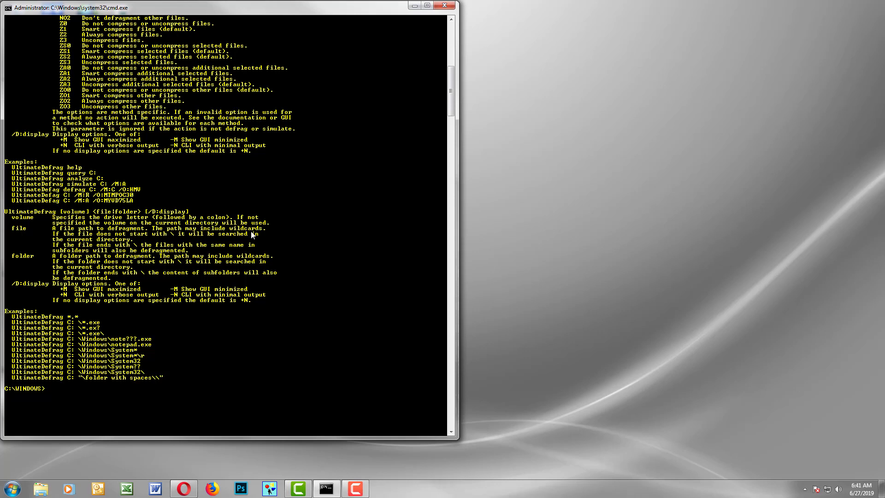
text(UltimateDefrag *.*\)
- Run 'UltimateDefrag *.*\' at C:\WINDOWS to defragment all files, including subfolders
key(Return)
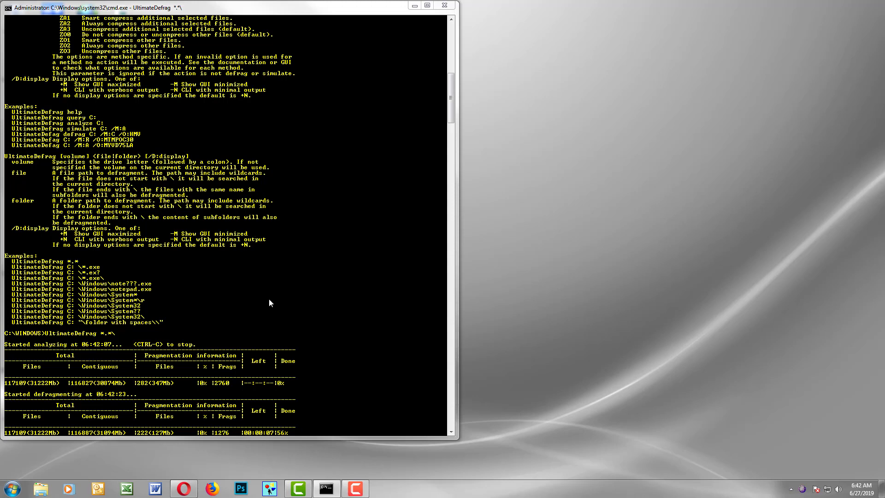
scroll(346, 409, down, 1)
scroll(311, 416, down, 3)
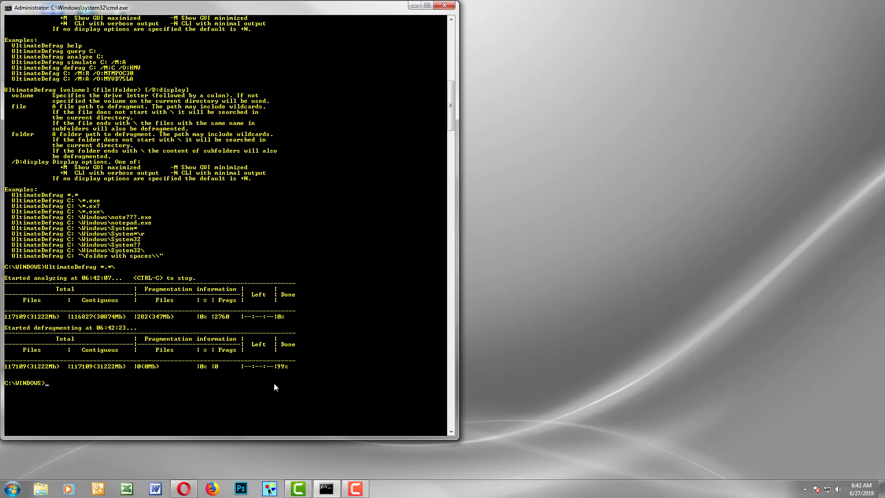
text(cd\fsx)
- Switch to C:\FSX and run 'UltimateDefrag *.*' on its top-level files
key(Return)
key(Up)
key(Up)
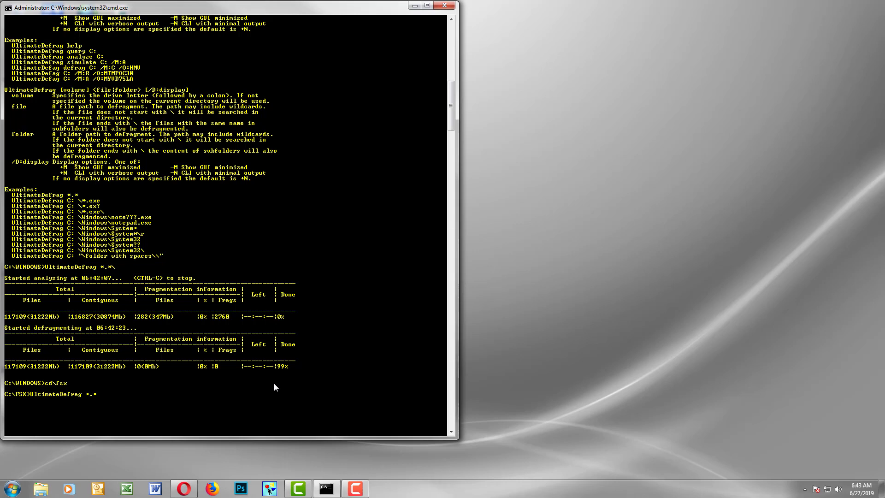
key(Return)
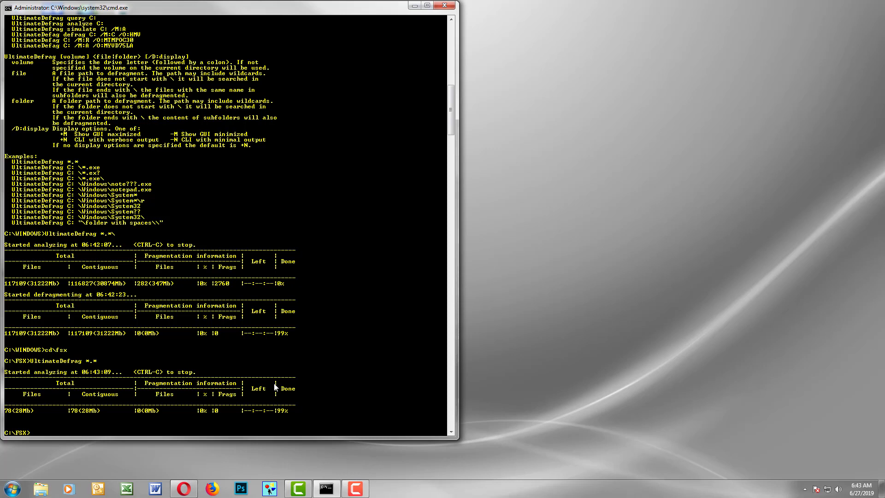
- Run 'UltimateDefrag *.*\' in C:\FSX to include its subfolders
key(Up)
key(Return)
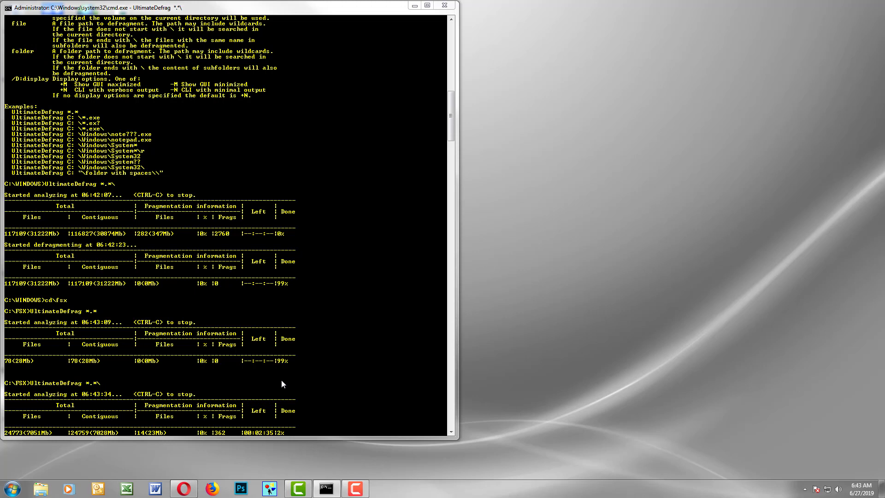
scroll(333, 357, down, 5)
scroll(332, 356, down, 5)
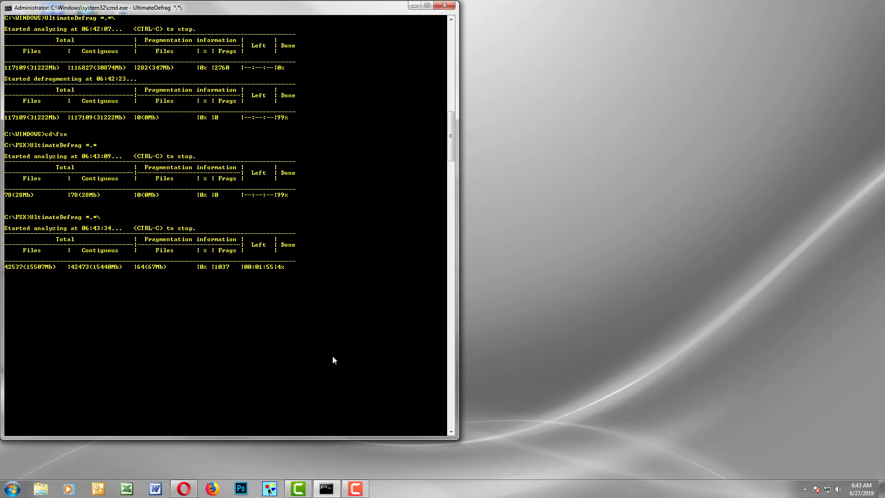
scroll(333, 356, down, 3)
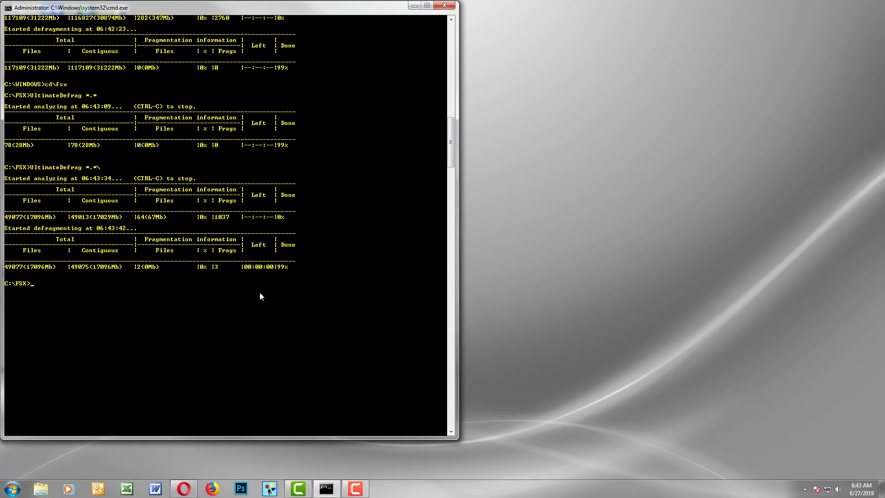
text(cd\)
- At C:\, change the recalled command to 'UltimateDefrag *.txt\' and run it to 99%
key(Return)
text(cd\)
key(Up)
key(Left)
key(BackSpace)
text(txt)
key(BackSpace)
key(Return)
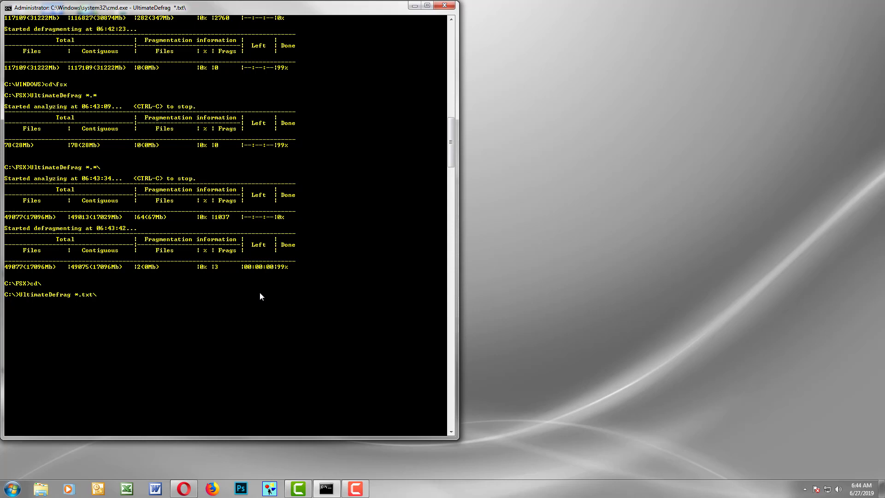
key(Return)
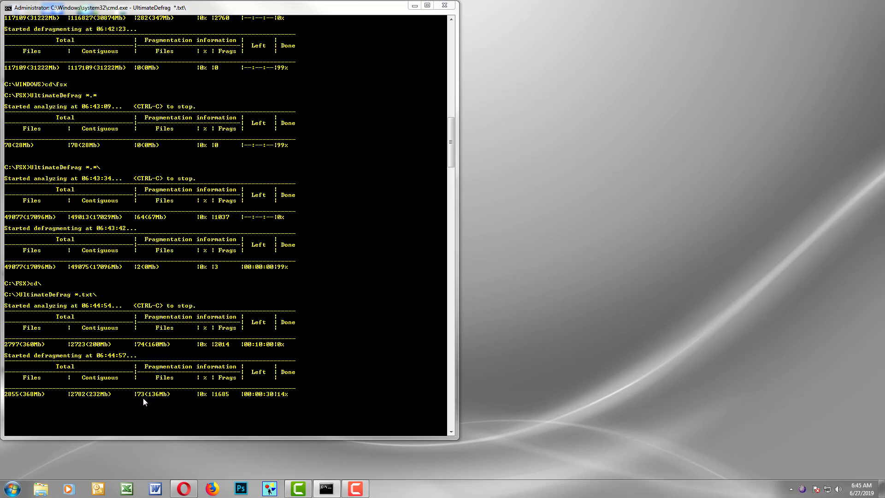
scroll(222, 398, down, 3)
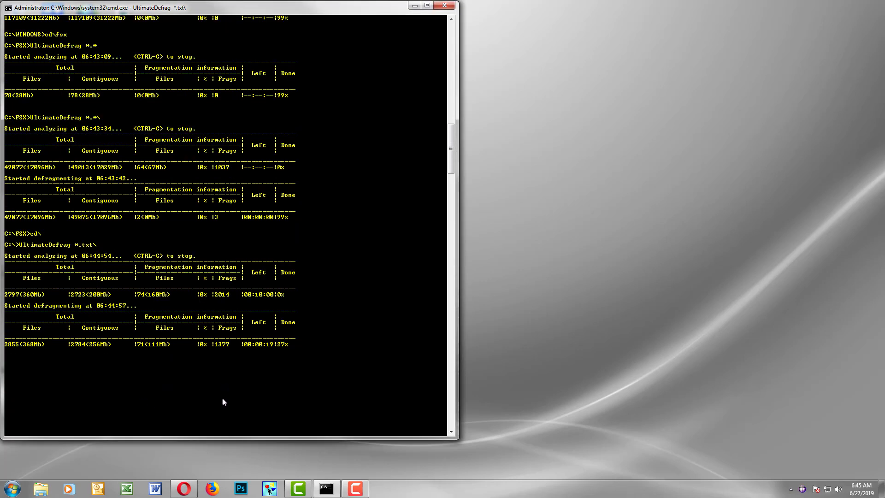
scroll(221, 397, down, 2)
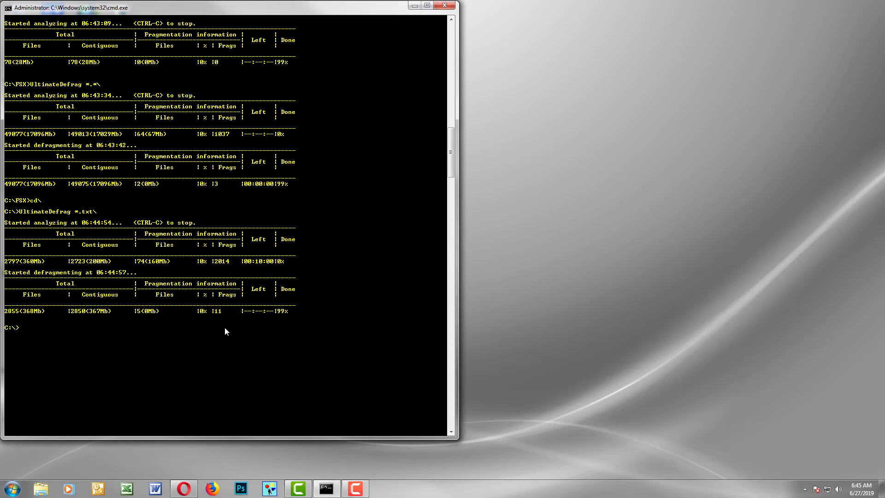
- Repeat 'UltimateDefrag *.txt\', which now reports 0 fragmented files
key(Up)
key(Return)
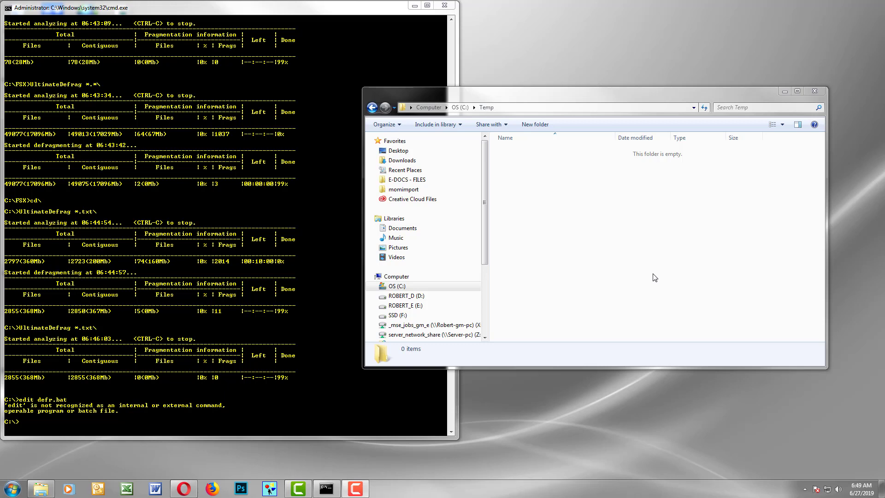
- Shorten the command window and bring the C:\Temp folder window forward
click(288, 436)
drag(288, 436, 289, 392)
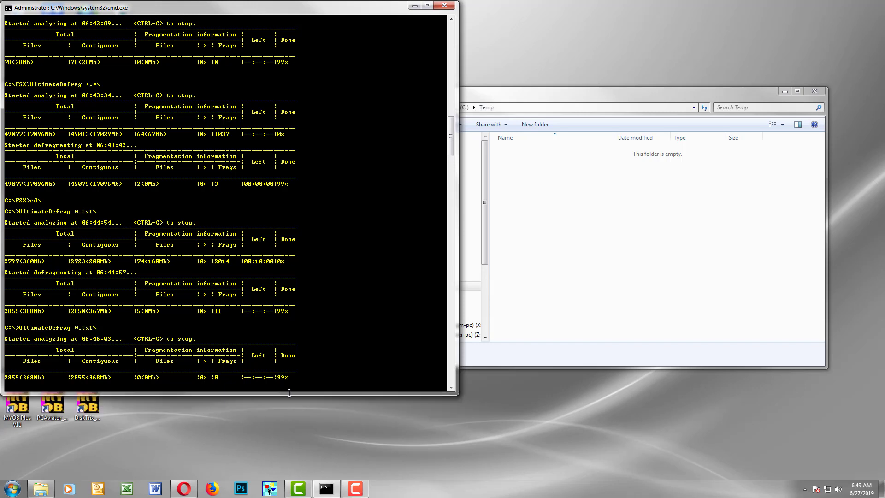
click(658, 270)
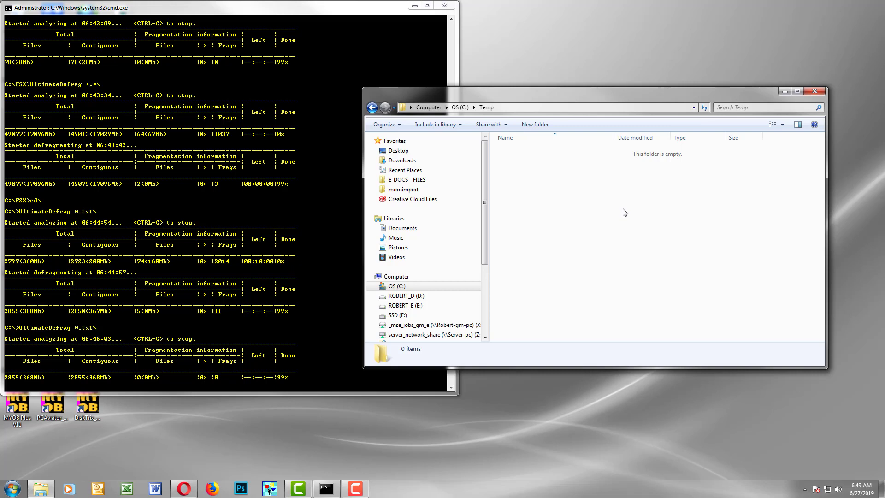
- Create a new text document in C:\Temp and rename it DefWin.bat
right_click(599, 220)
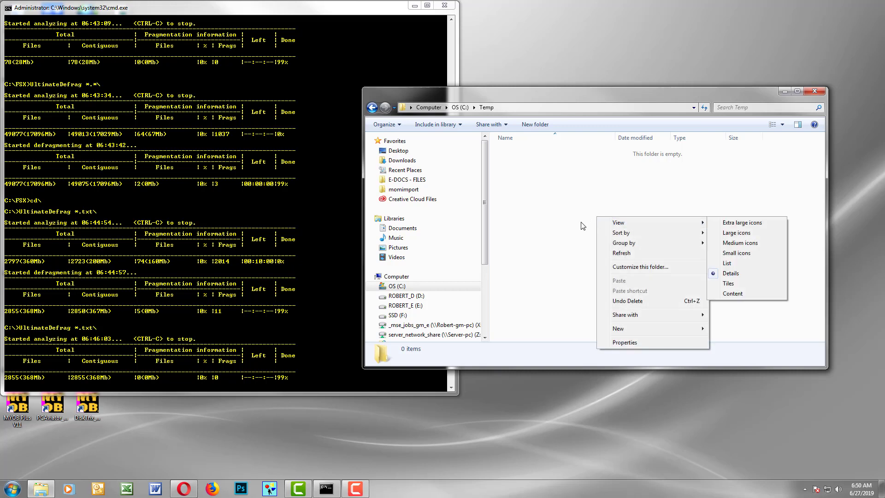
mouse_move(654, 328)
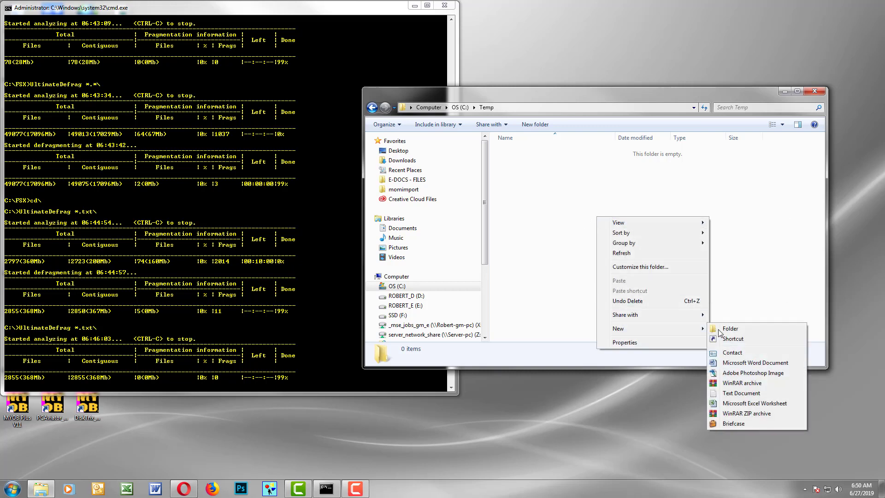
click(744, 393)
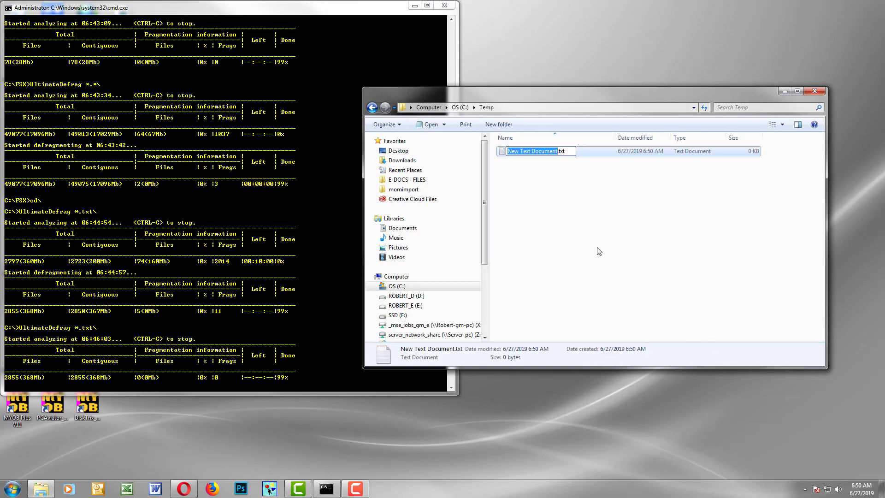
text(D)
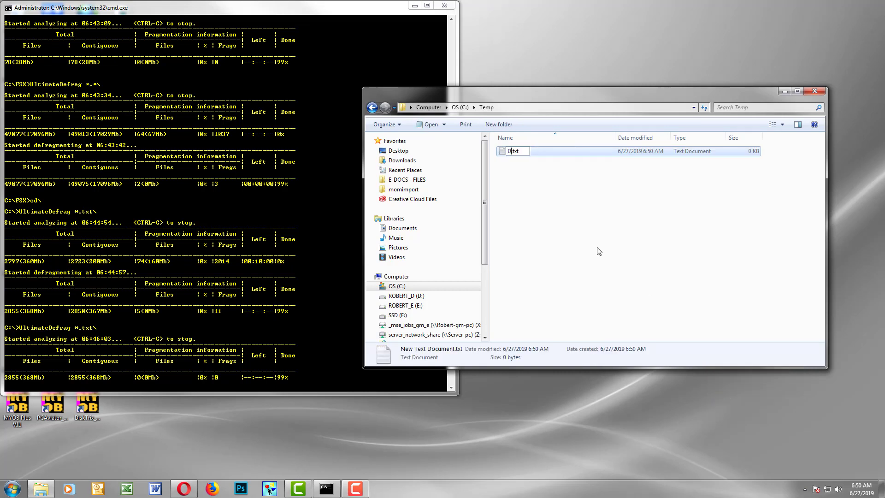
text(efWin)
text(.bat)
key(Delete)
key(Delete)
key(Delete)
key(Delete)
key(Return)
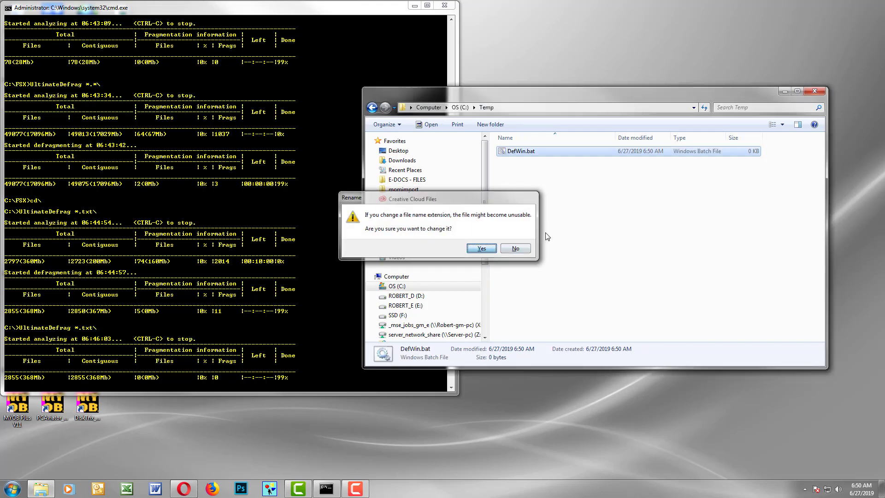
click(483, 249)
right_click(531, 157)
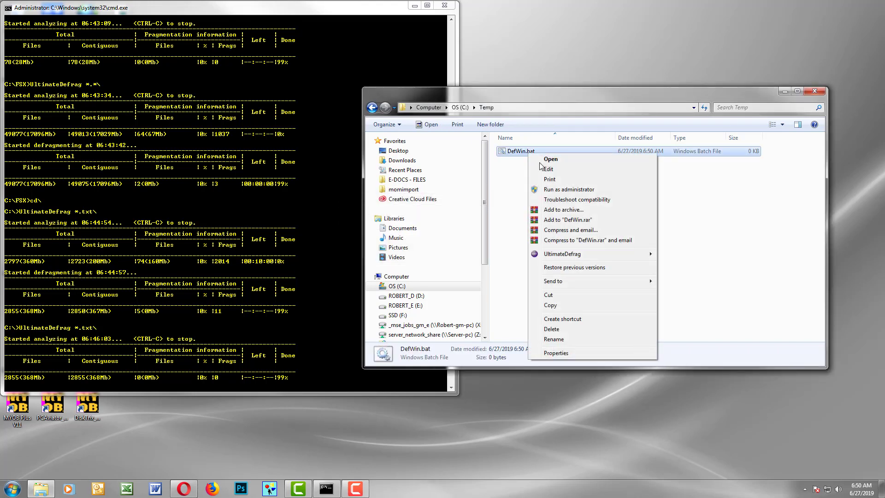
- Write 'cd\windows', 'UltimateDefrag *.*\' and 'exit' into DefWin.bat and save it
click(546, 170)
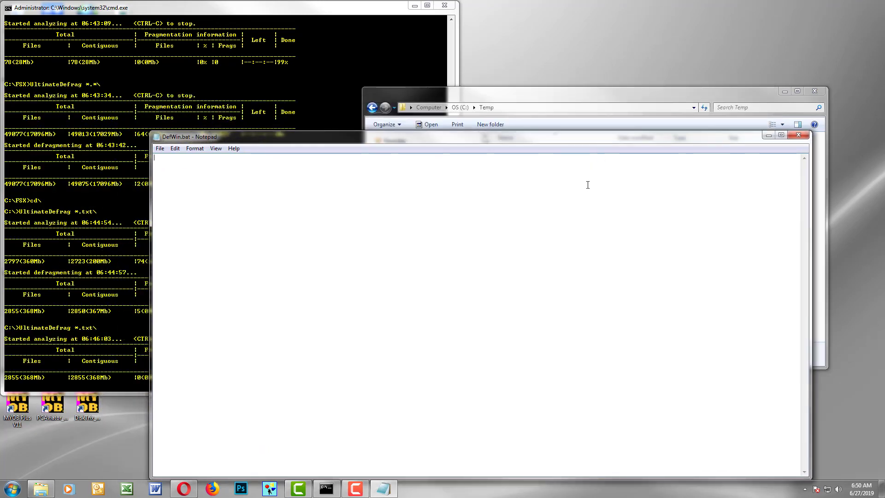
text(cd\)
text(window)
text(s )
text(Ultim)
text(ateDefrag)
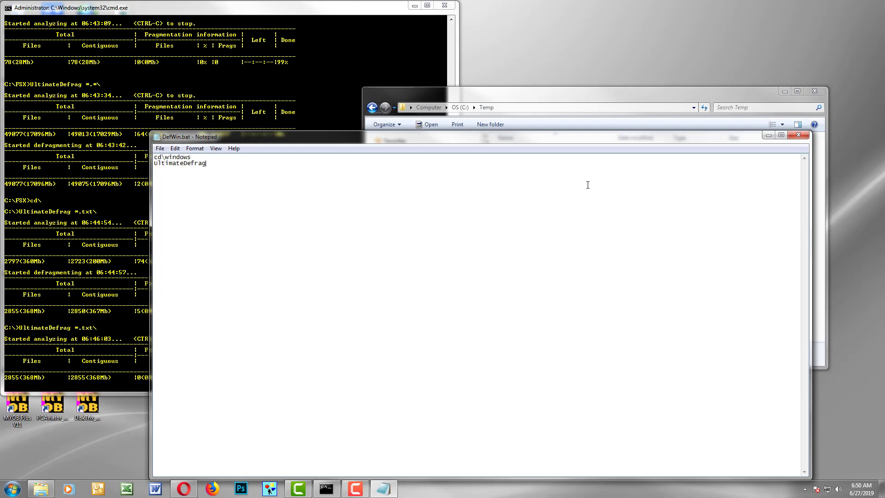
text( *.*)
text(\ )
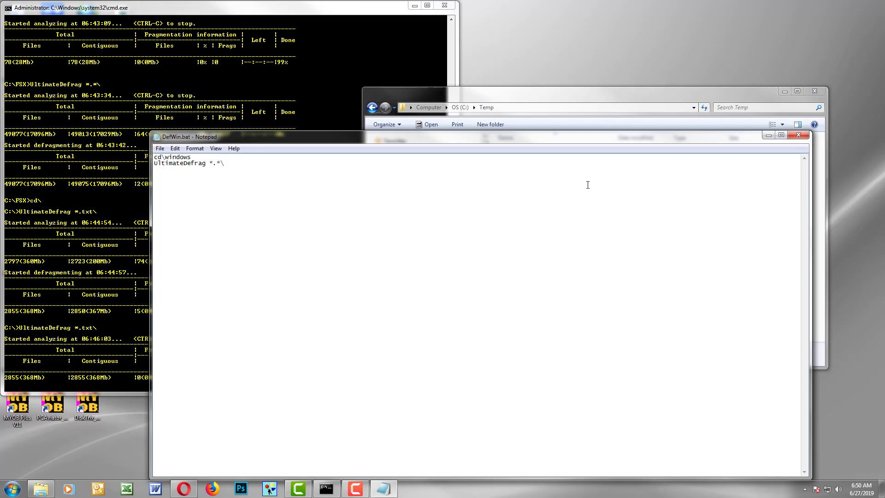
text(exit)
click(805, 135)
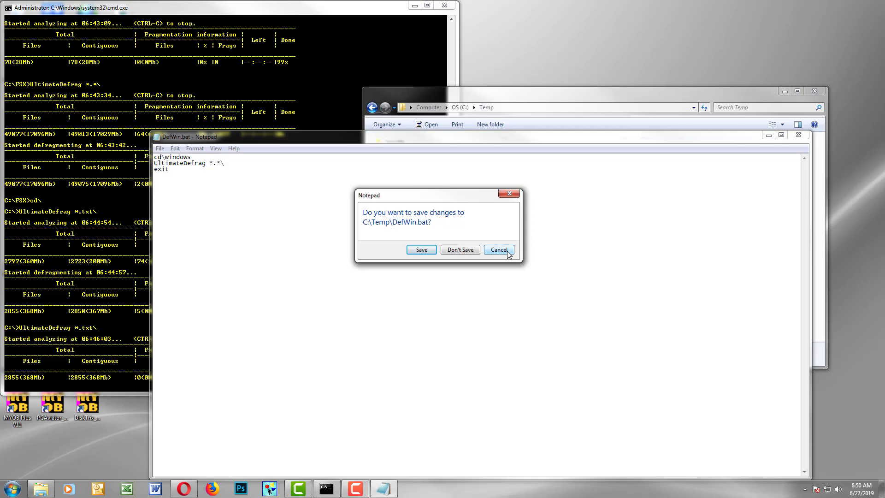
click(422, 250)
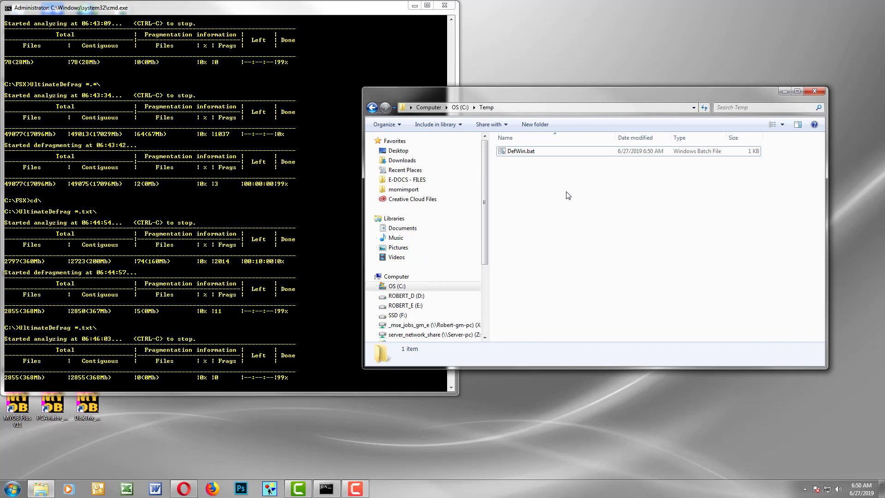
- Launch Task Scheduler by searching for 'task' in the Start menu
click(538, 154)
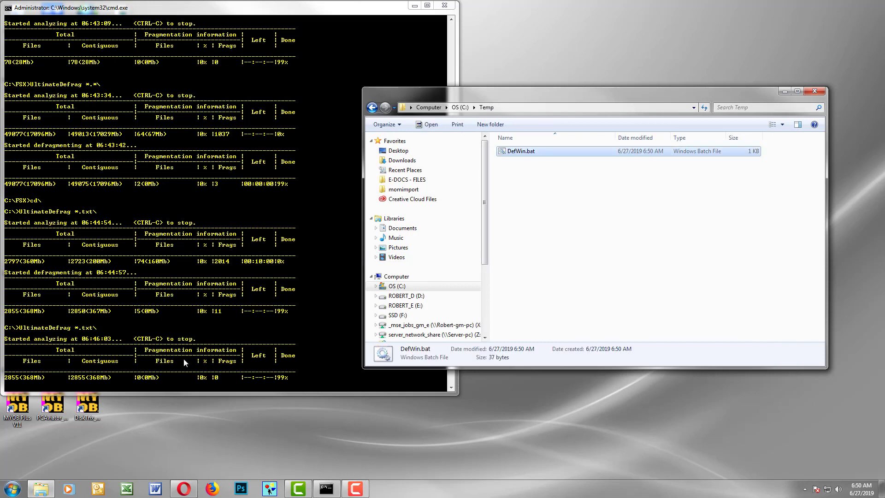
click(13, 489)
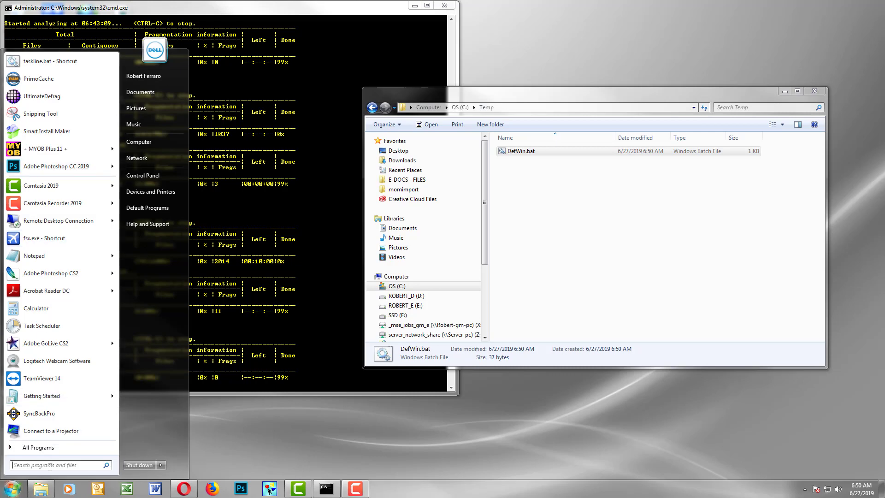
text(task)
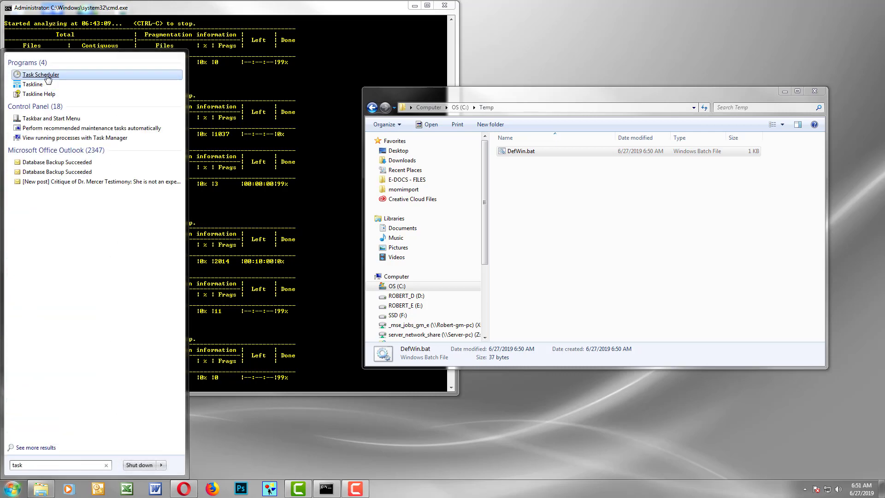
click(47, 76)
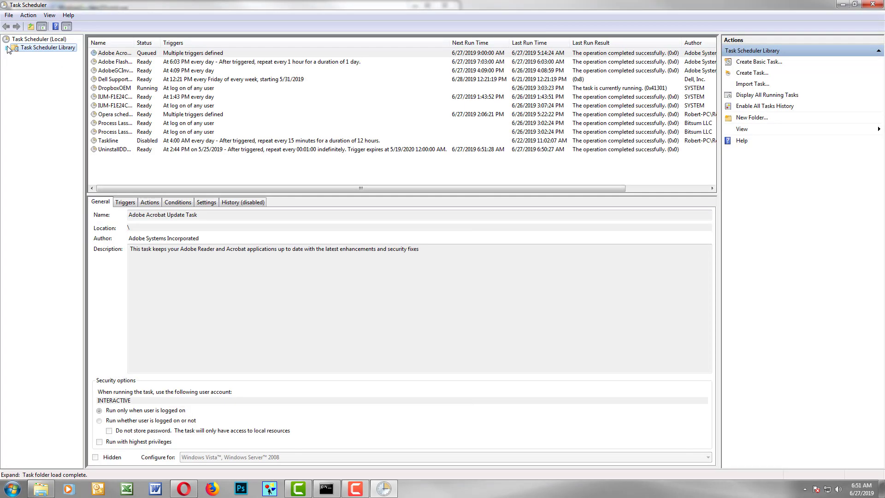
- Start the Create Basic Task wizard from the Task Scheduler Library's context menu
right_click(173, 170)
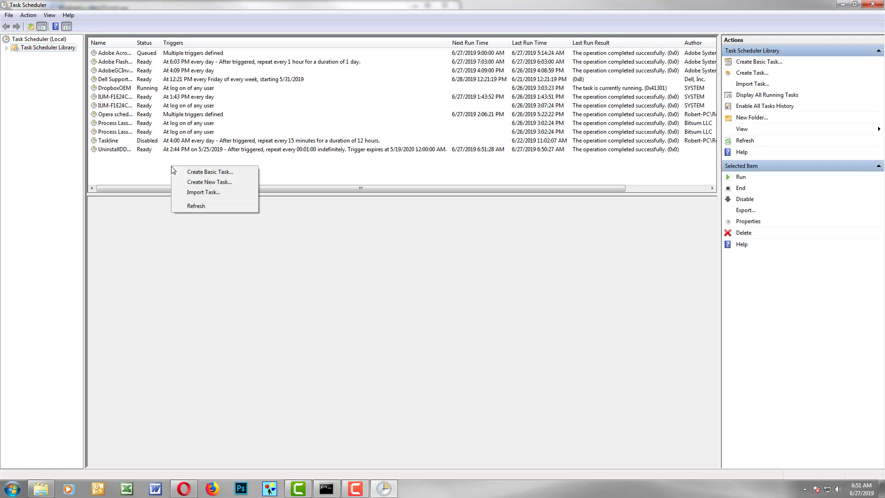
click(193, 173)
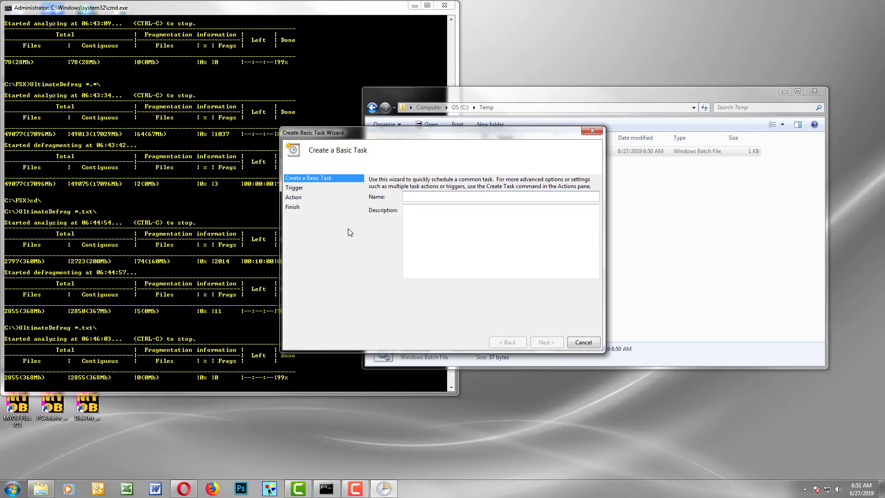
text(Defr)
text(ag Window)
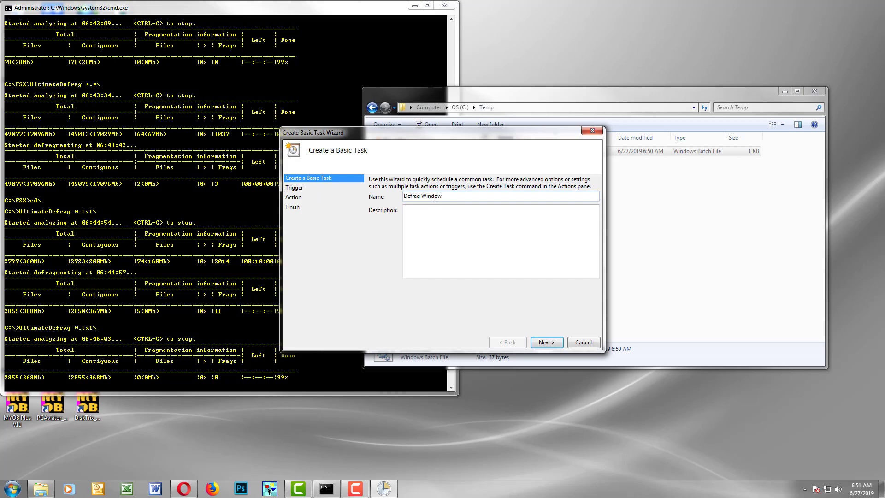
text(s)
- Move past the 'Defrag Windows' name, keep the Daily recurrence, and set the start hour to 4 AM
click(545, 342)
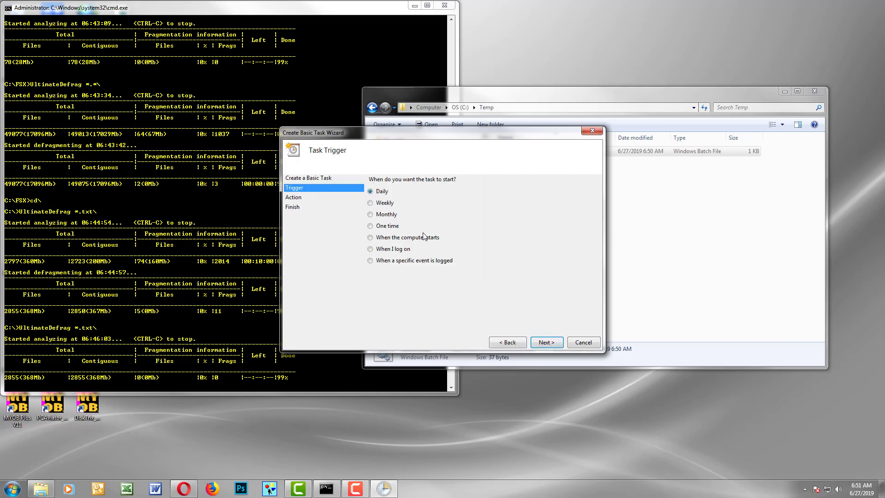
click(542, 340)
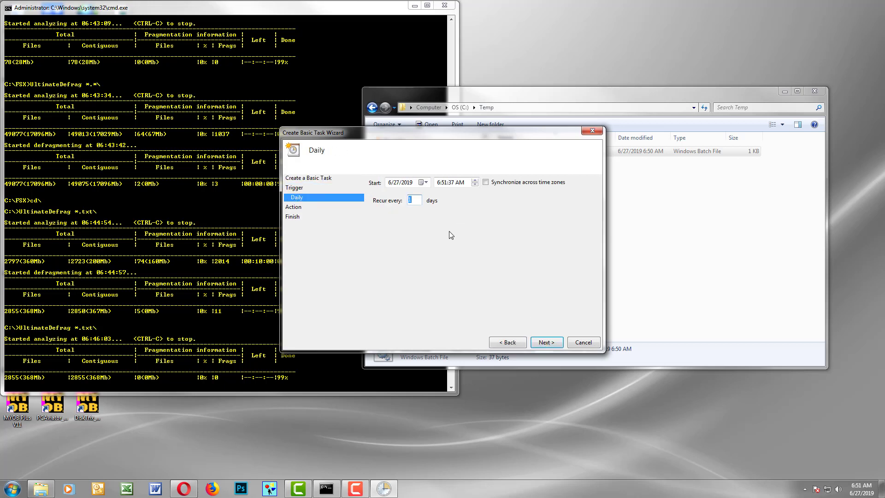
click(444, 183)
click(437, 182)
text(4)
- Set the Start a program action to C:\Temp\DefWin.bat and finish the Basic Task wizard
click(546, 342)
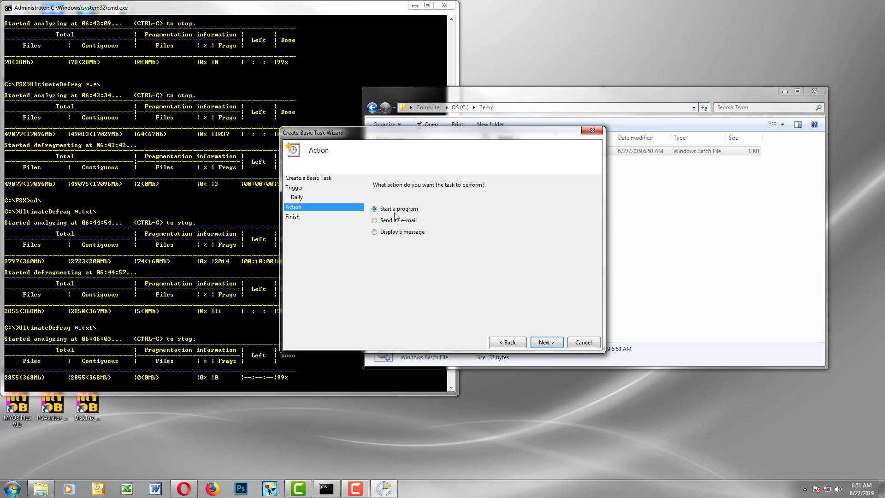
click(546, 343)
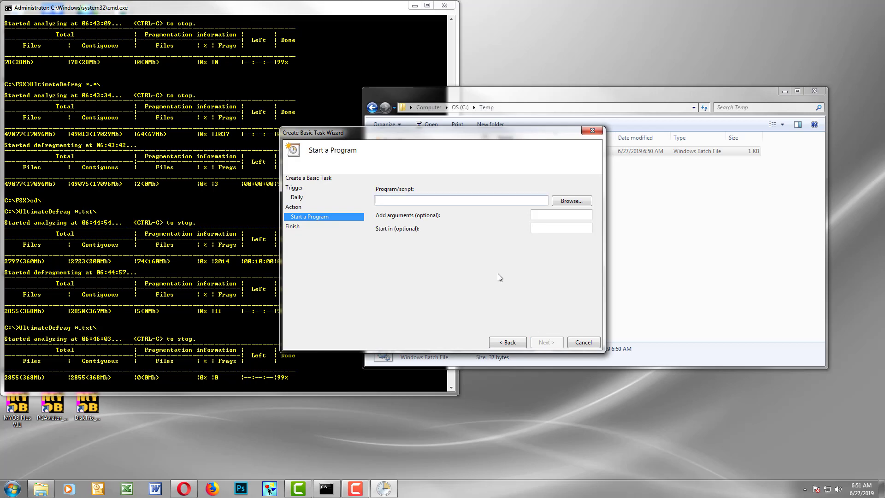
click(572, 201)
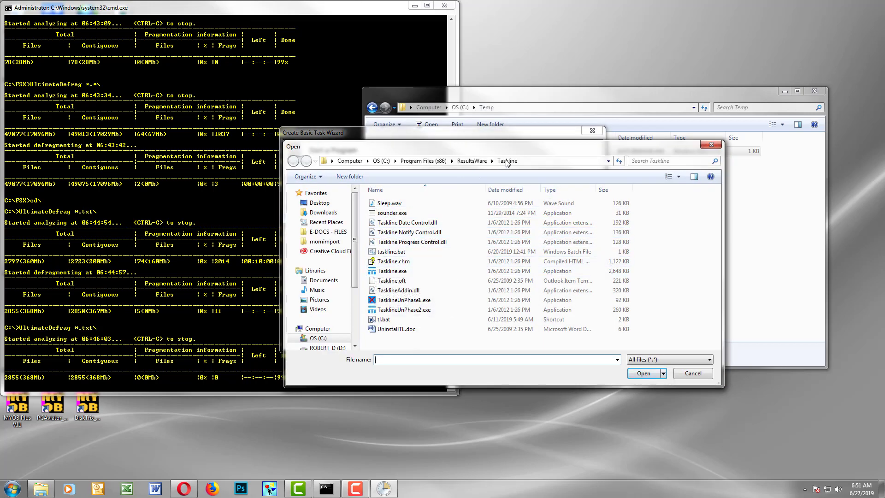
click(548, 162)
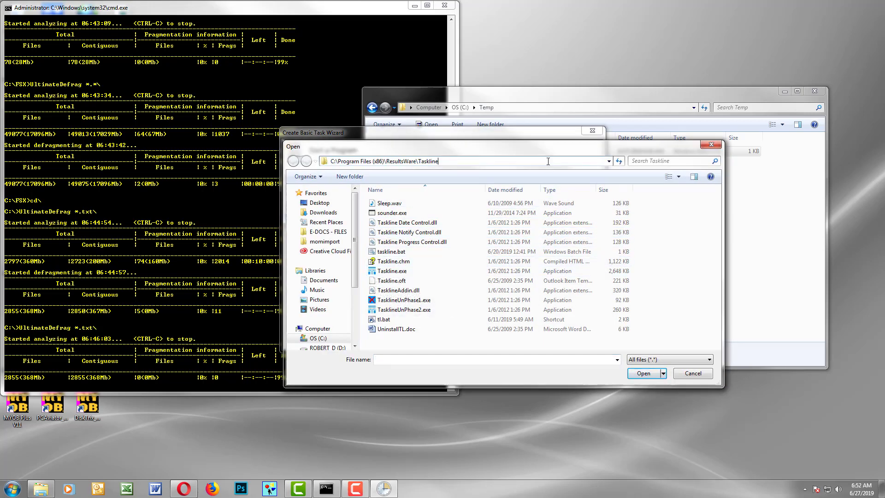
key(ctrl+a)
text(\temp)
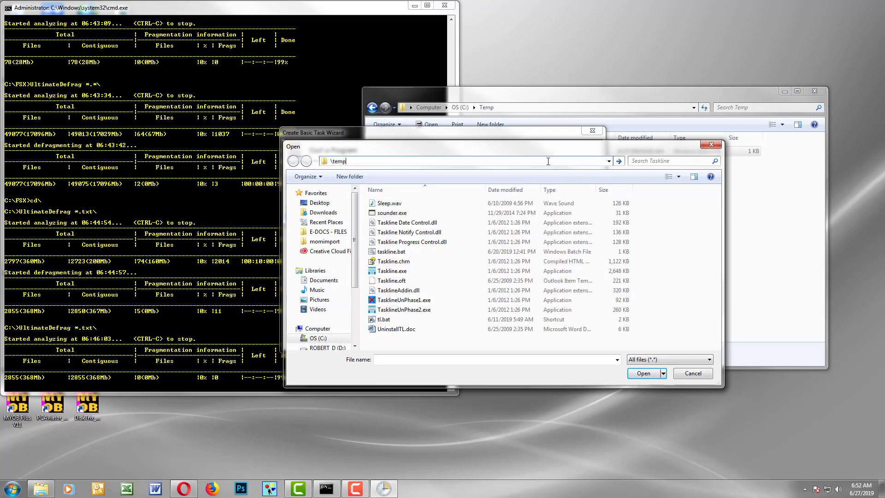
key(Return)
double_click(392, 207)
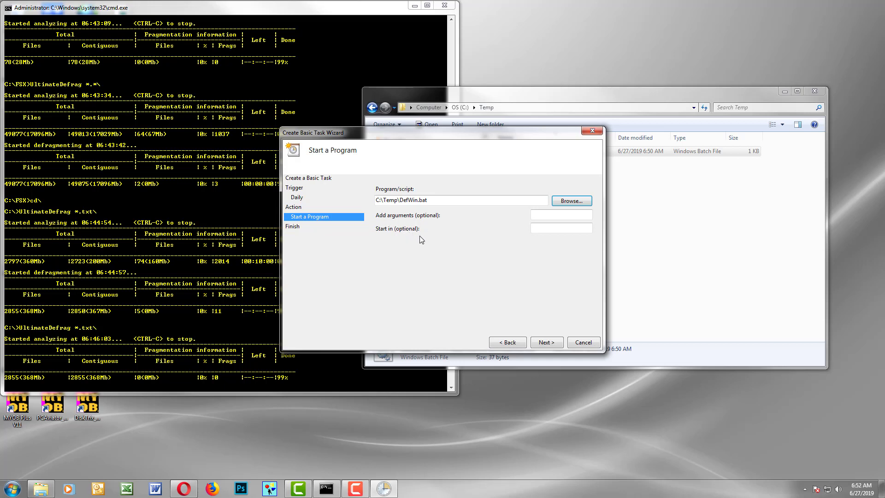
click(546, 342)
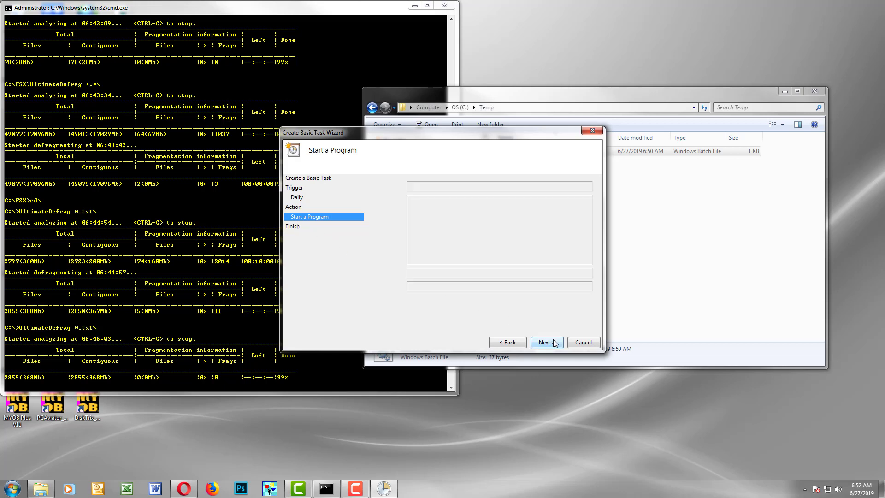
click(554, 343)
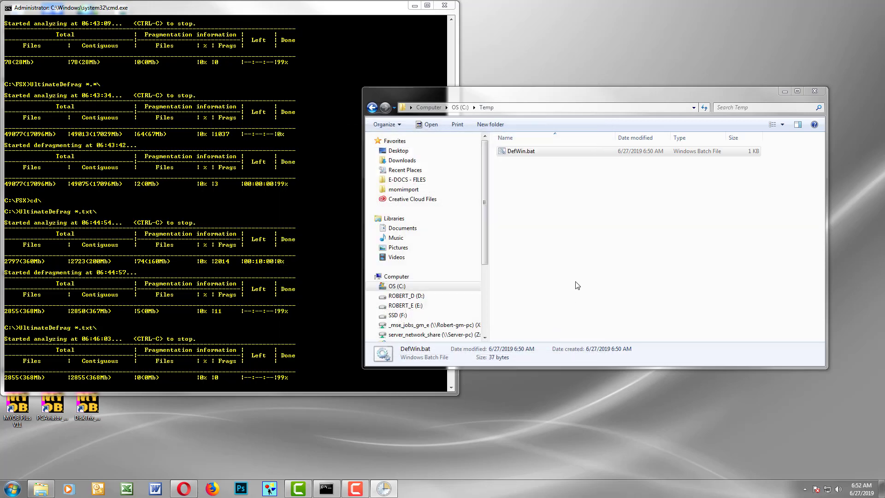
- Try running the DefWin.bat script in Command Prompt, then clear the console and return to the root
click(229, 275)
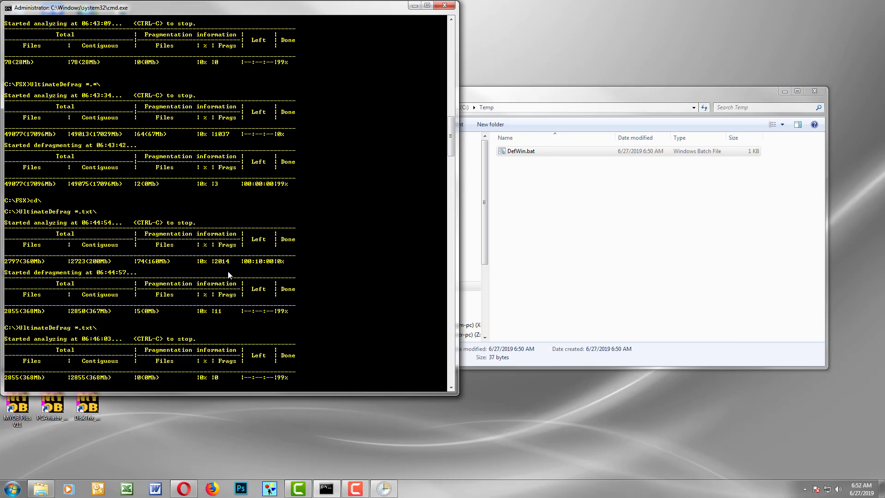
text(defw.bat)
key(Return)
text(cls)
key(Return)
text(cd\)
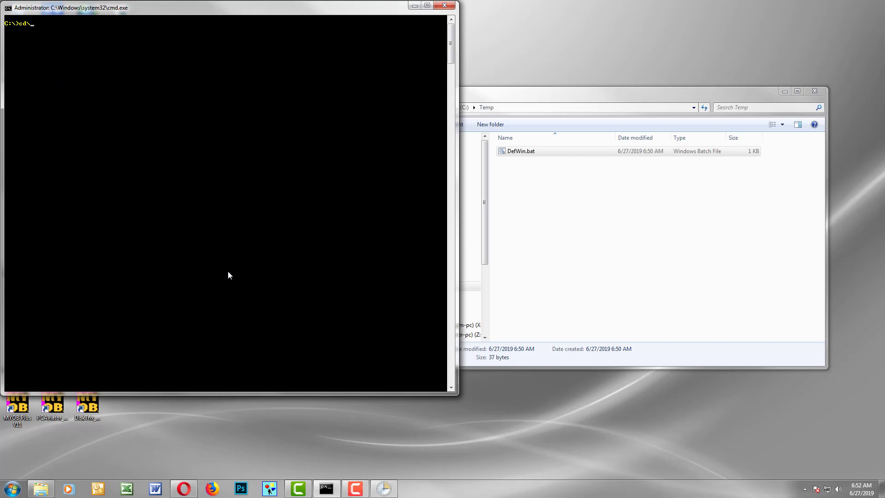
key(Return)
text(cd\wind)
text(ows)
- Defragment all files in C:\Windows, with 117,111 files and 0% fragmentation, then exit
key(Return)
text(u)
text(mateDe)
text(frag *.*\)
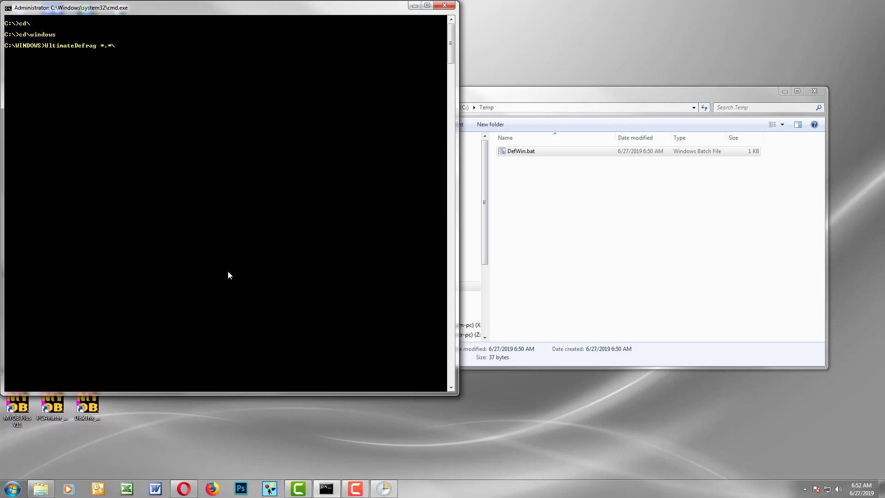
text(\)
key(Return)
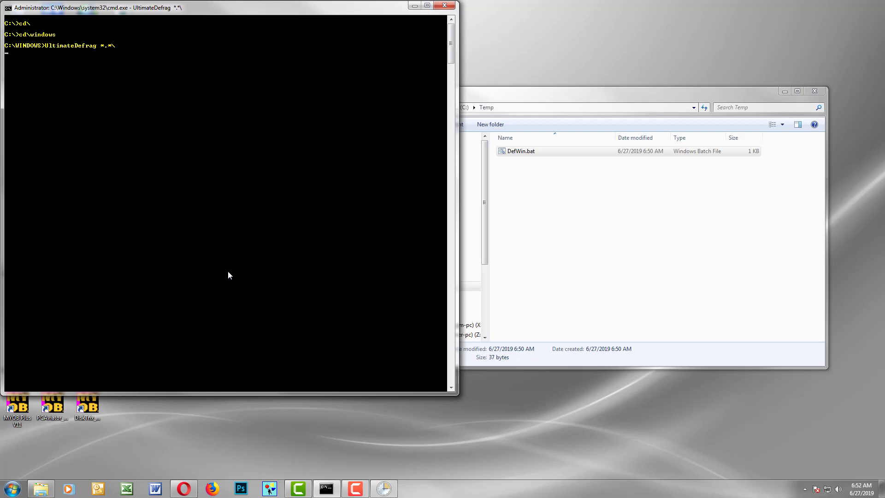
key(Return)
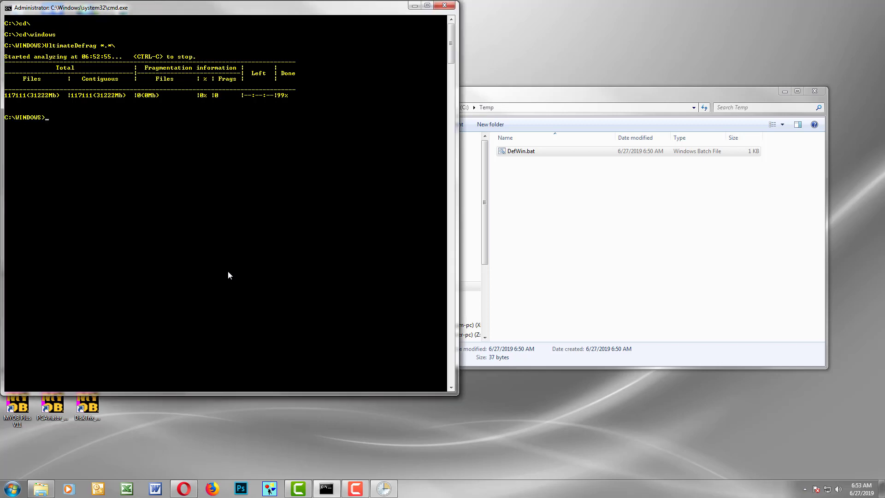
text(exit)
key(Return)
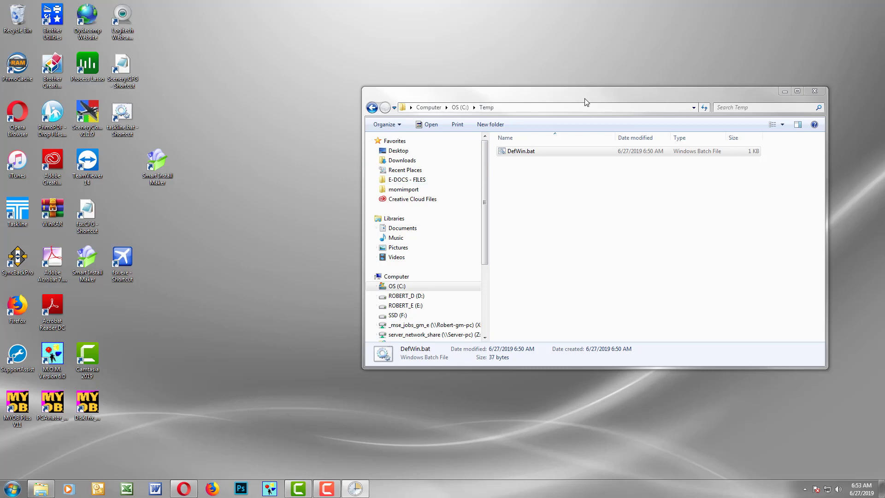
- Drag the C:\Temp Explorer window showing DefWin.bat to the screen's top-left corner
mouse_move(585, 98)
mouse_down()
mouse_move(171, 10)
mouse_move(171, 63)
mouse_move(173, 23)
mouse_up()
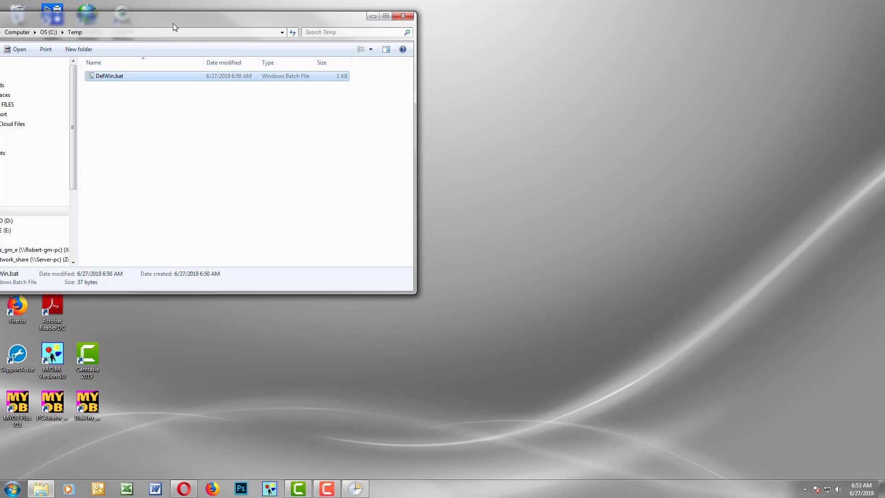